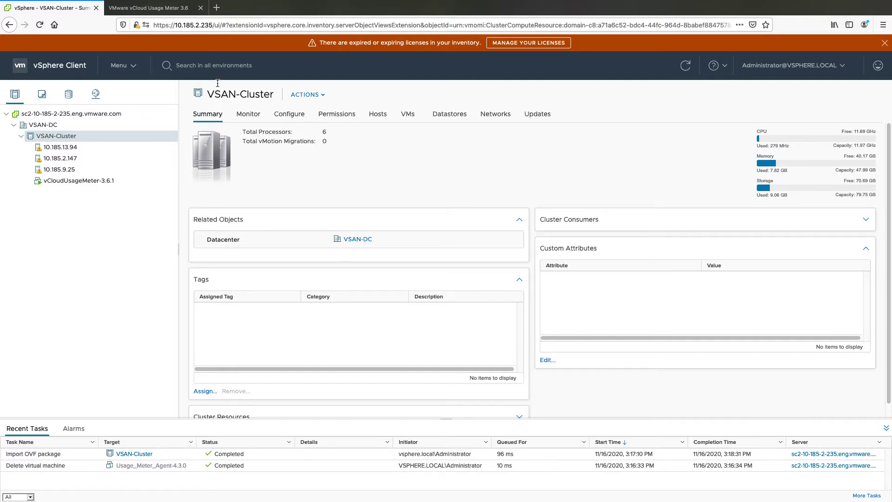
# Step: Switch to the vCloud Usage Meter 3.6 page showing Manage > Products
pyautogui.click(177, 14)
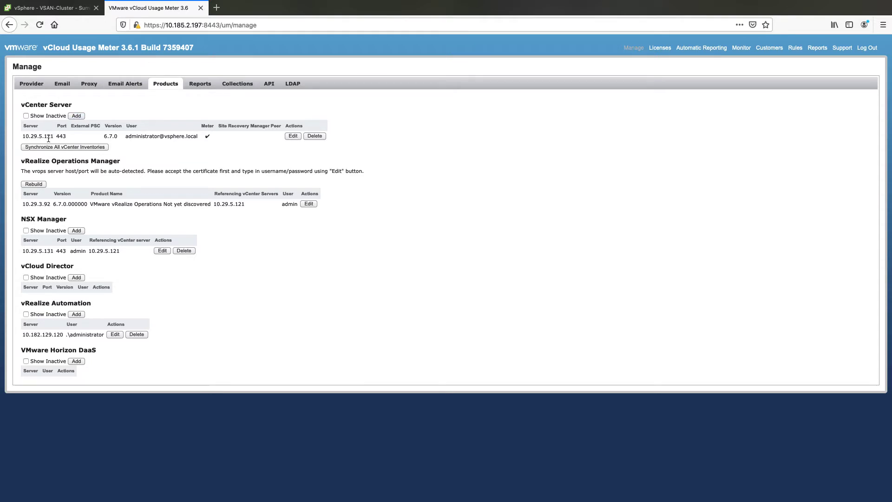
# Step: Power on the Usage_Meter_Agent-4.3.0 VM and launch its web console
pyautogui.moveTo(48, 138)
pyautogui.click(54, 8)
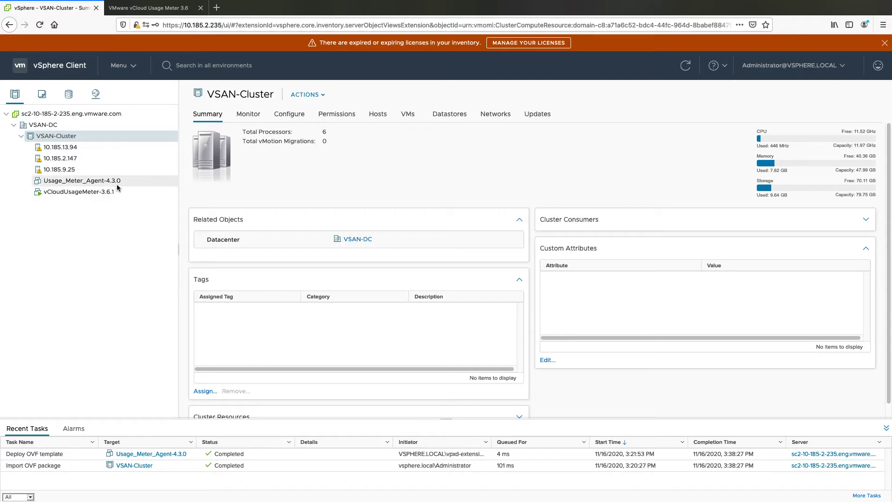
pyautogui.click(110, 181)
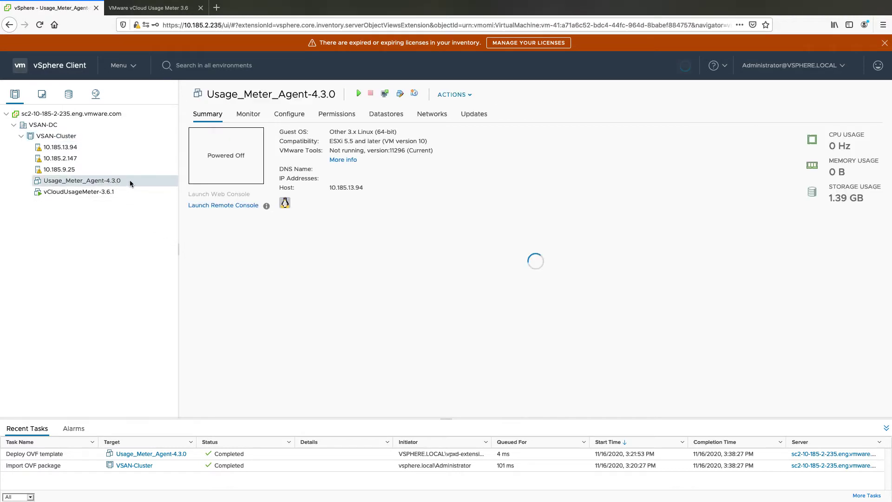
pyautogui.click(359, 95)
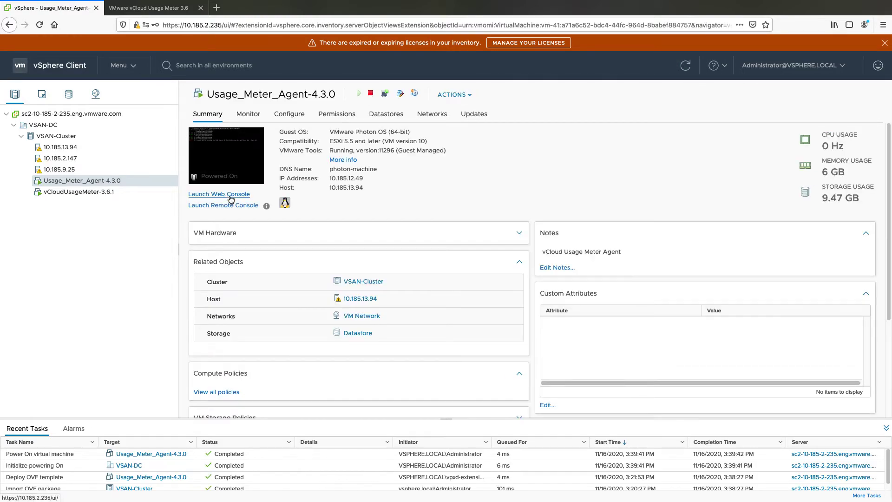
pyautogui.click(231, 195)
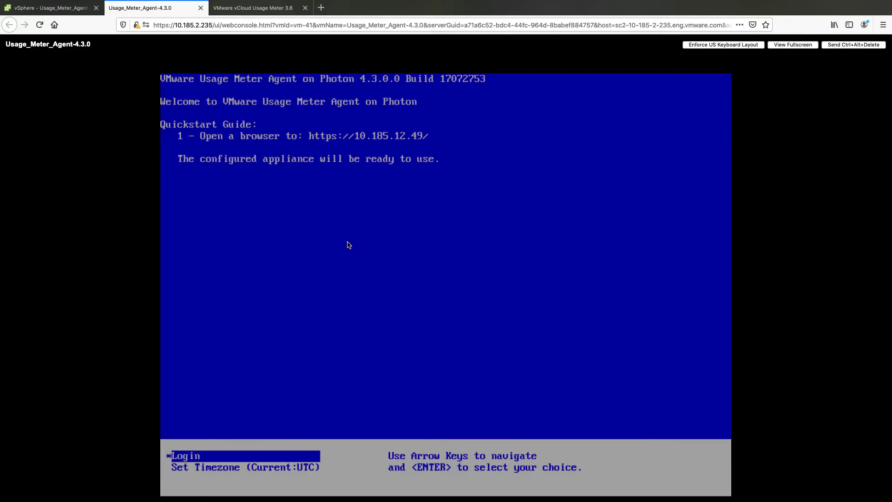
# Step: Register instance 'UM 4.3 - Migration' with the pasted Instance ID, version v4.x, in Test mode
pyautogui.write('UM')
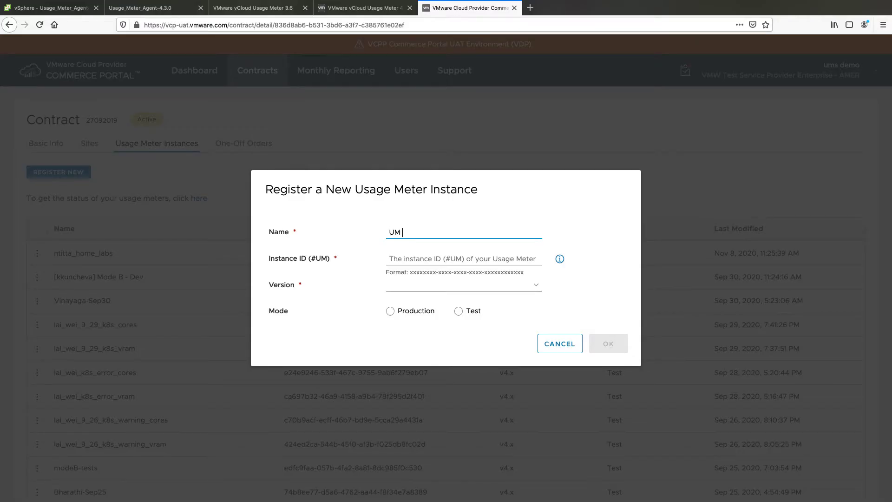
pyautogui.write(' 4.3 - Migration')
pyautogui.rightClick(400, 255)
pyautogui.click(410, 293)
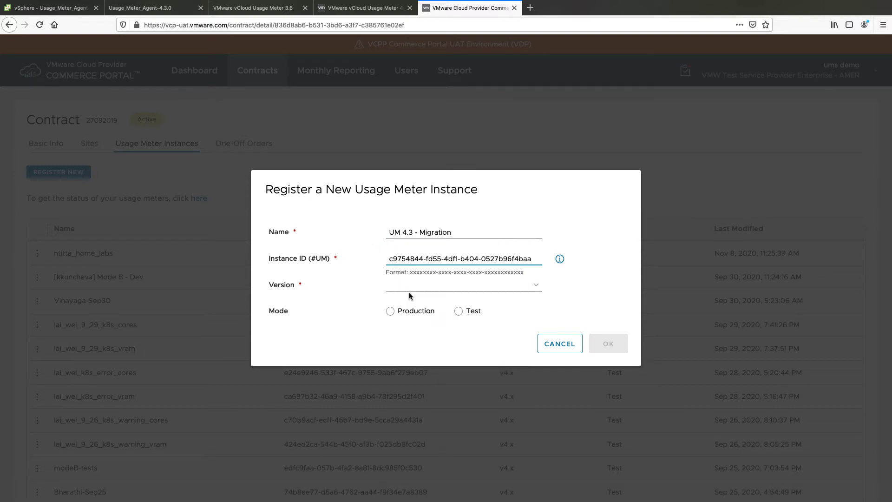
pyautogui.click(409, 287)
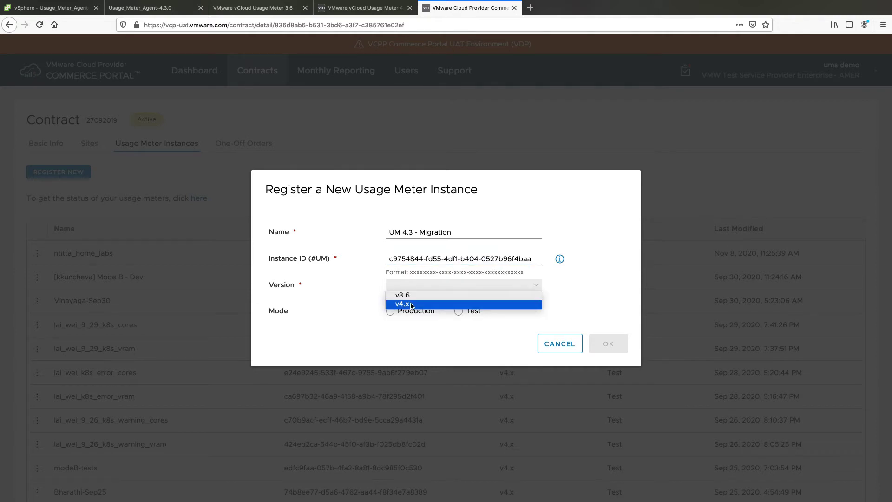
pyautogui.click(409, 304)
pyautogui.click(459, 312)
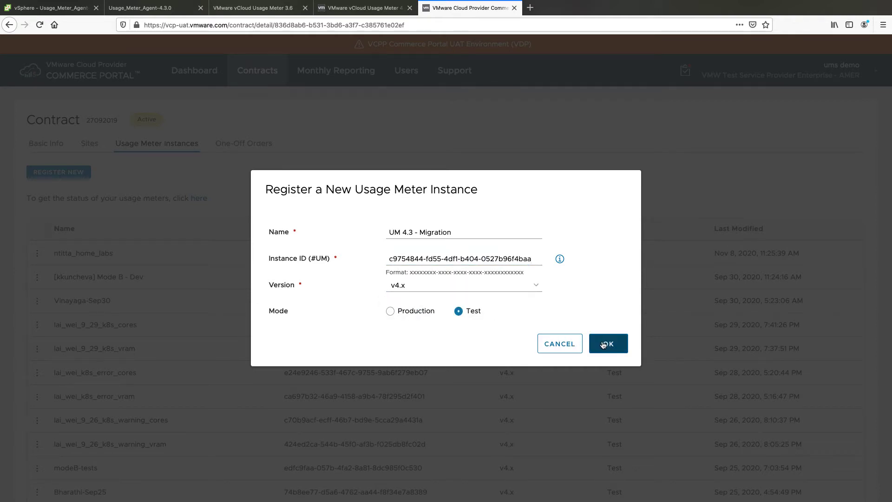
pyautogui.click(604, 342)
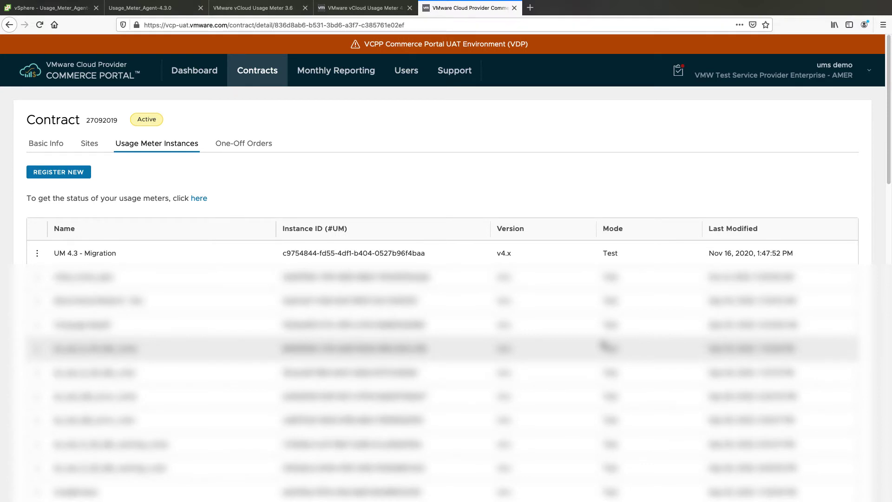
# Step: Launch the web console for the vCloudUsageMeter-3.6.1 VM from the vSphere inventory
pyautogui.click(66, 13)
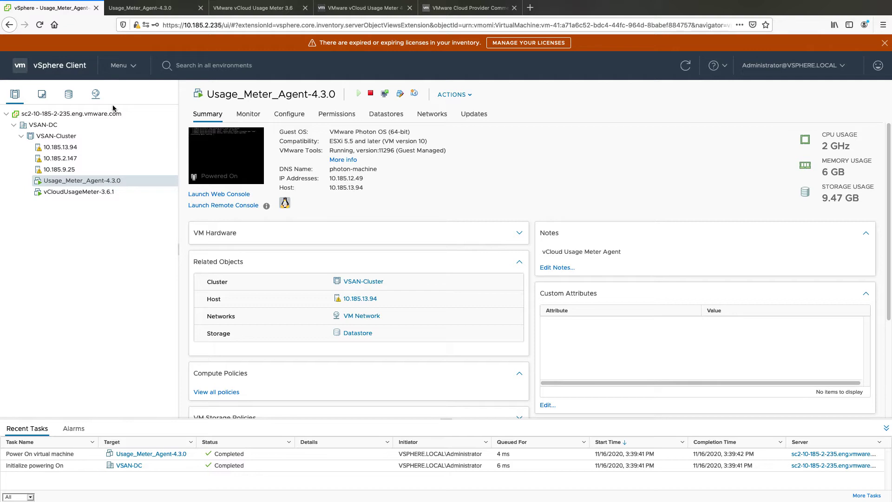
pyautogui.click(104, 193)
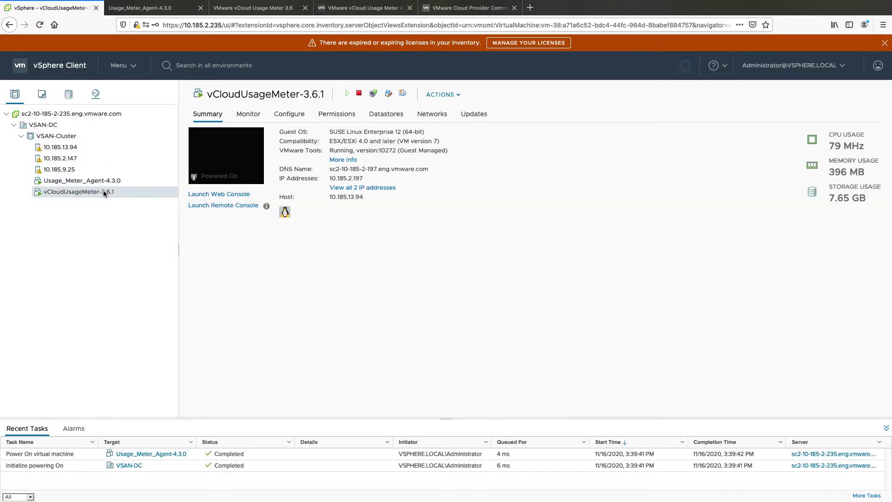
pyautogui.click(223, 195)
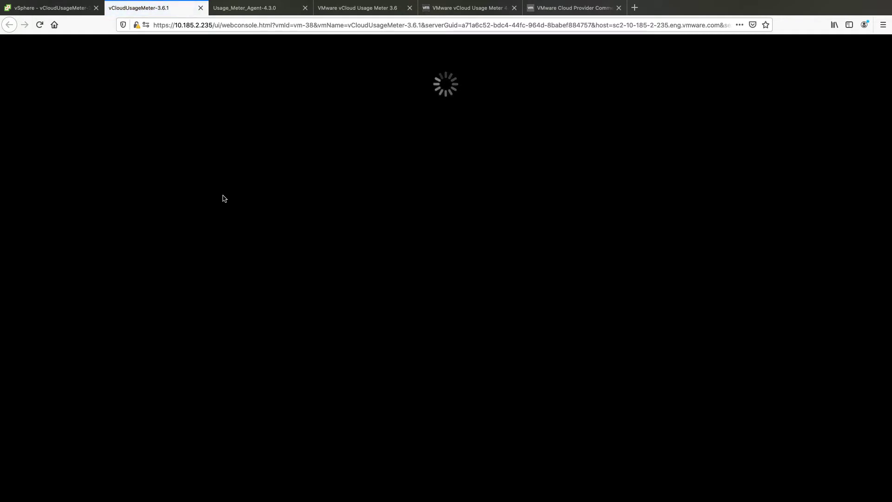
# Step: Log in as root on the 3.6.1 console and enter 'service sshd start'
pyautogui.press('Return')
pyautogui.write('root')
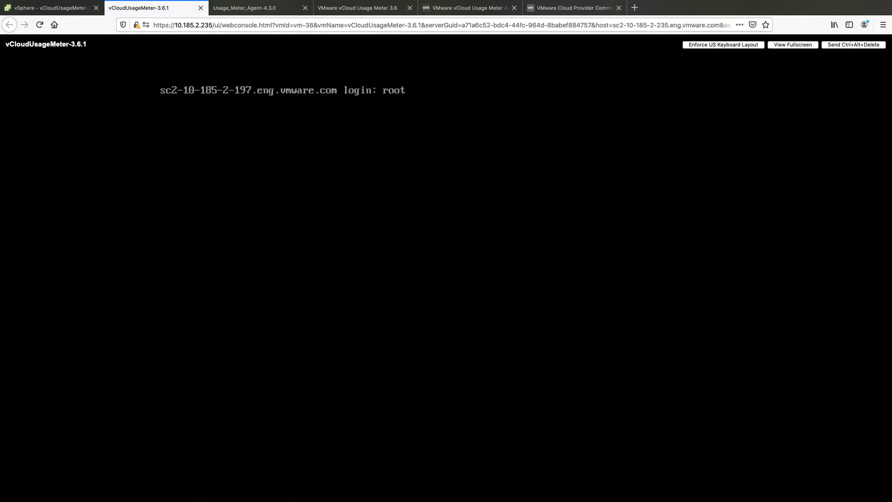
pyautogui.press('Return')
pyautogui.press('Return')
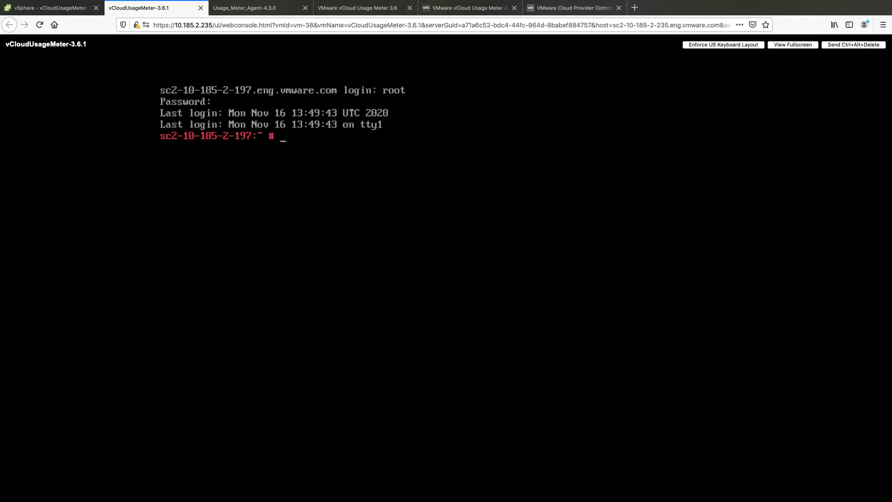
pyautogui.write('service sshd start')
pyautogui.click(65, 8)
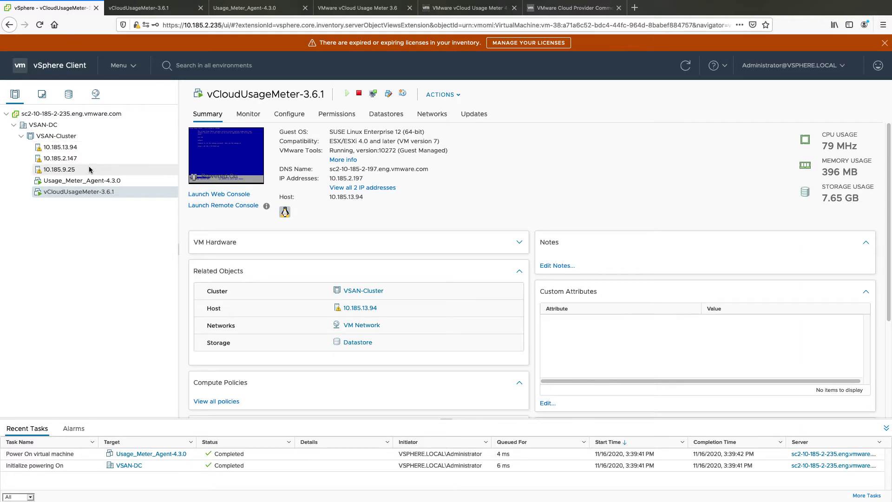
# Step: Open the Usage_Meter_Agent-4.3.0 web console and log in as usagemeter
pyautogui.click(93, 181)
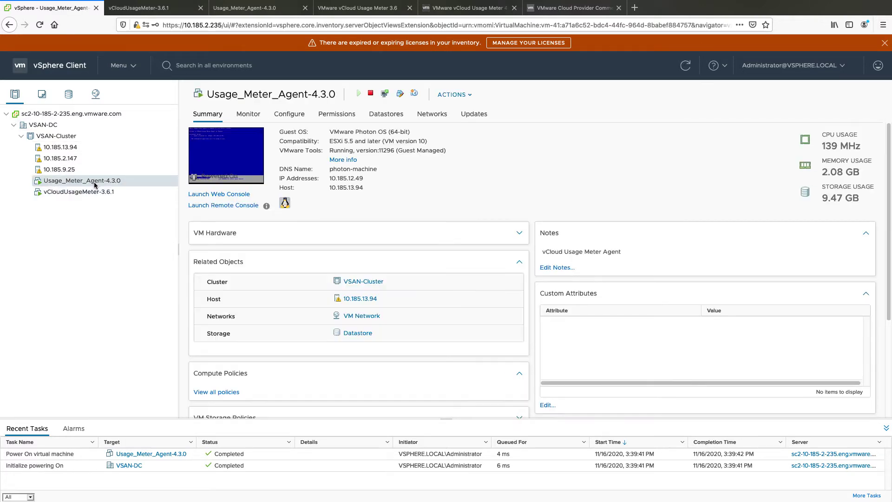
pyautogui.click(222, 194)
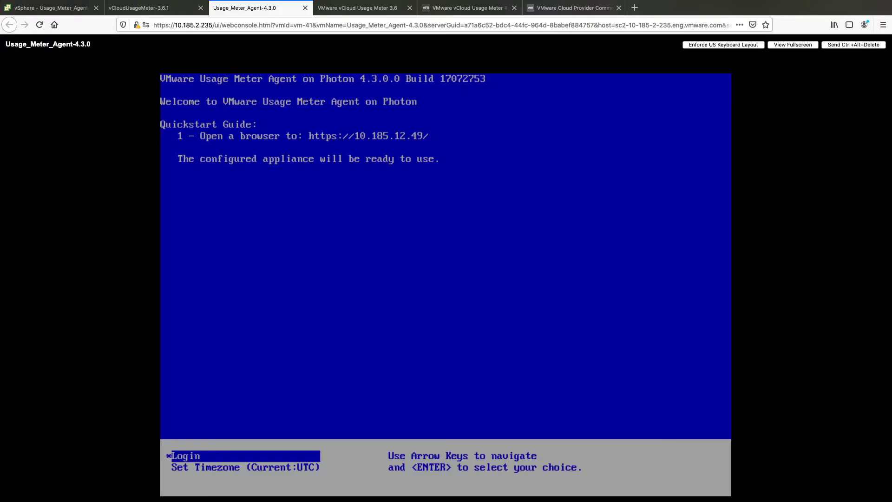
pyautogui.press('Return')
pyautogui.write('usagemeter')
pyautogui.press('Return')
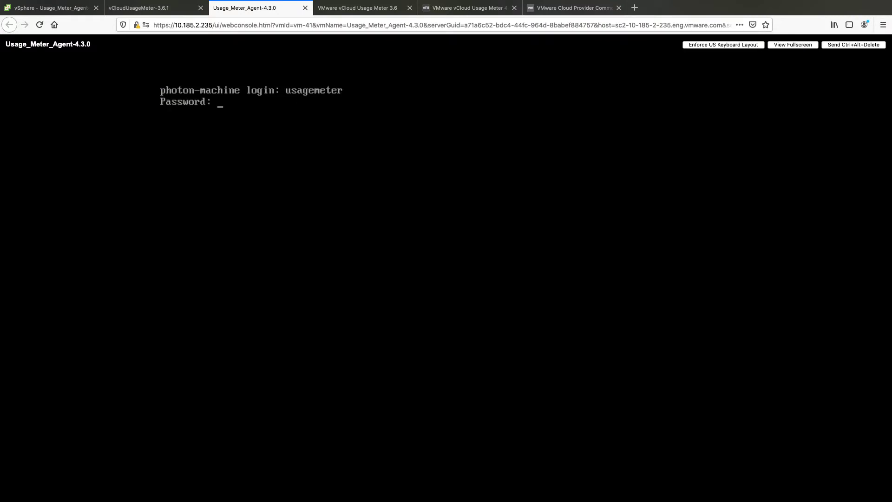
pyautogui.press('Return')
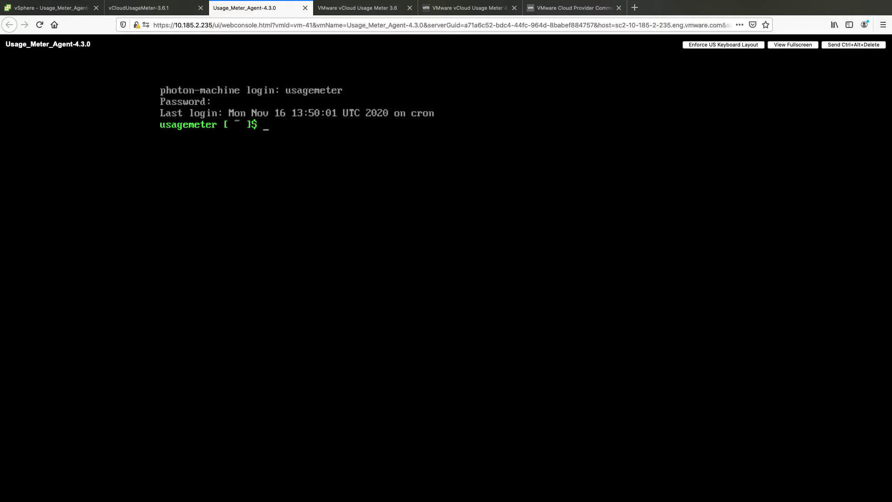
# Step: Start sshd as root with 'su root service sshd start', then enter 'migrateum 10.185.2.197'
pyautogui.write('su root service ss')
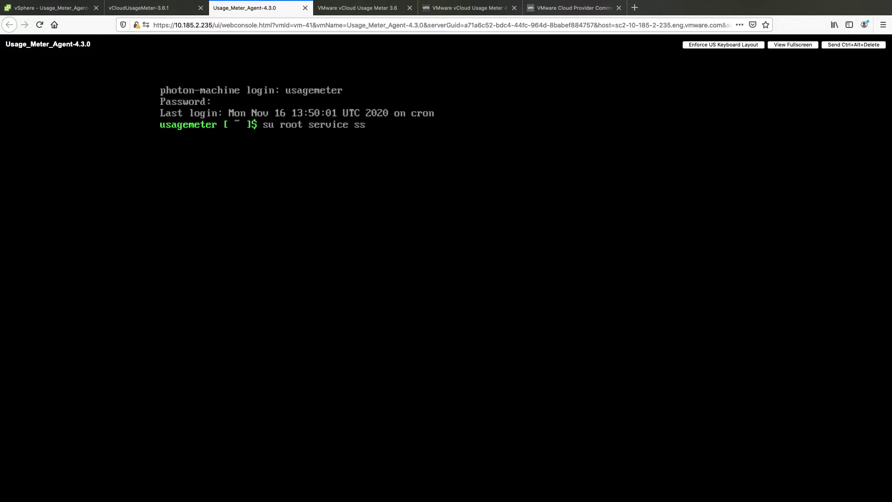
pyautogui.write('hd start')
pyautogui.press('Return')
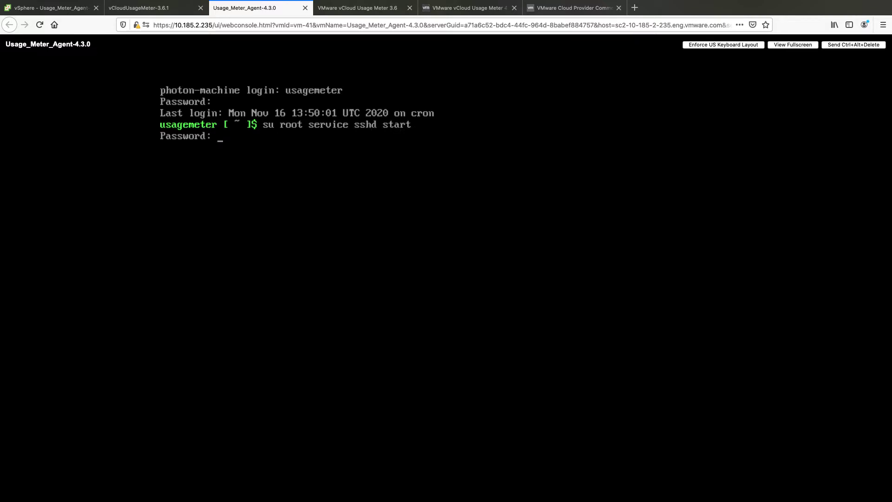
pyautogui.press('Return')
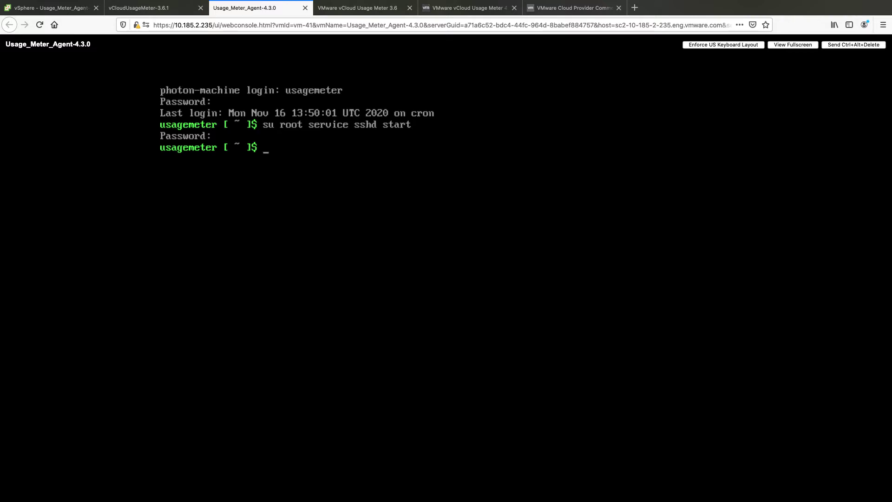
pyautogui.write('migrateum 10.185.2.19')
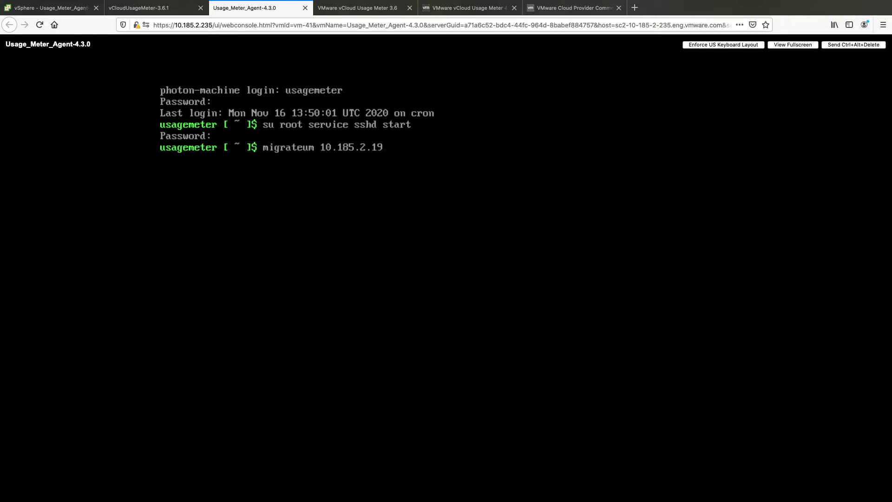
pyautogui.write('7')
# Step: Run migrateum against 10.185.2.197 and confirm with 'yes' to migrate 3.6.1 to 4.3.0
pyautogui.press('Return')
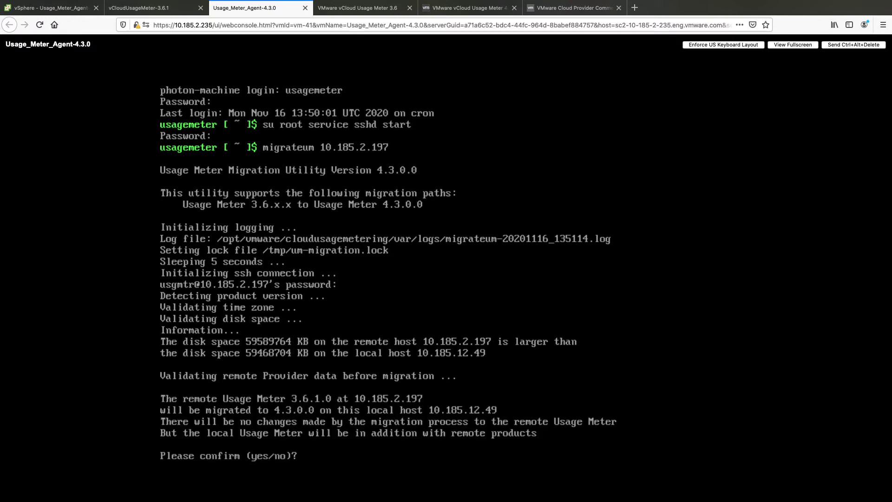
pyautogui.write('yes')
pyautogui.press('Return')
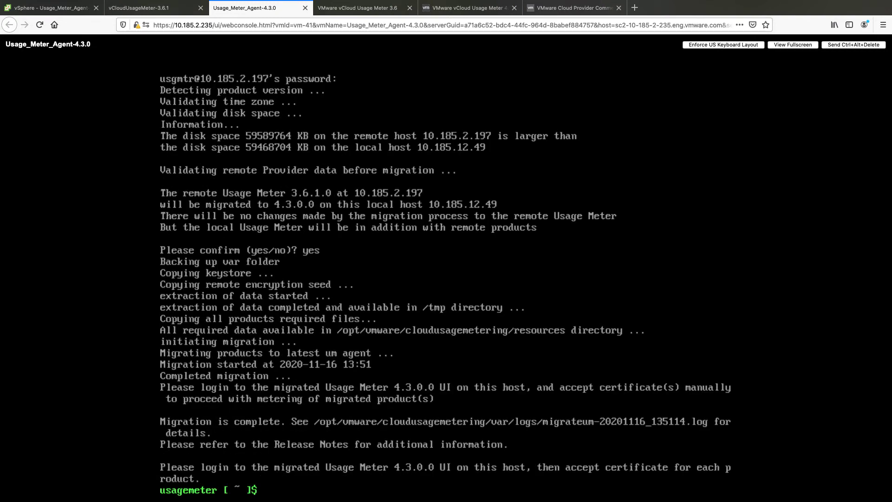
# Step: Stop sshd as root on the 4.3 agent with 'su root service sshd stop'
pyautogui.write('su root service sshd s')
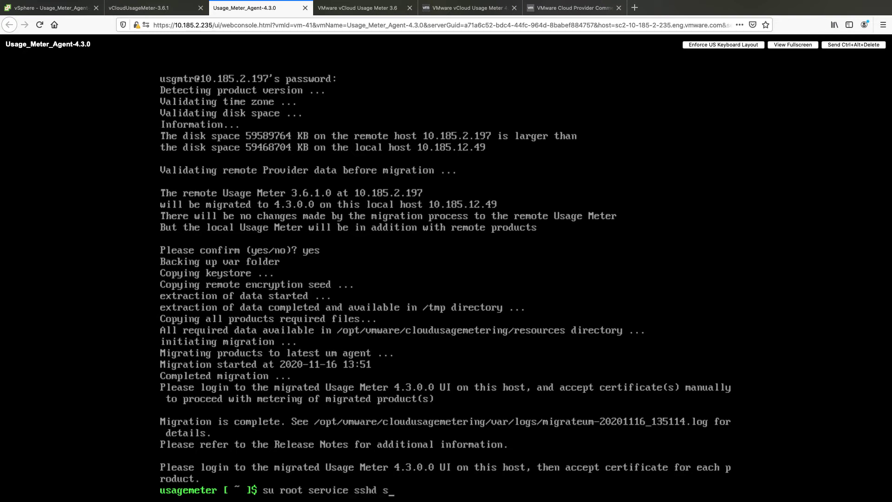
pyautogui.write('top')
pyautogui.press('Return')
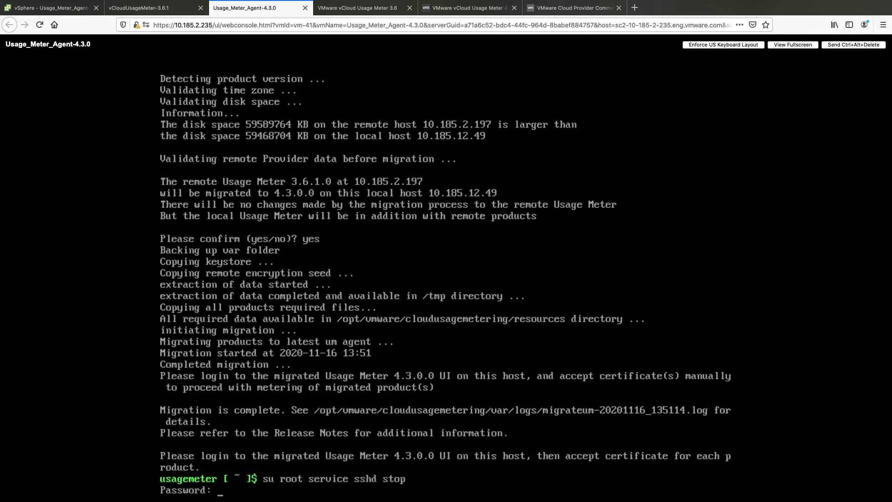
pyautogui.press('Return')
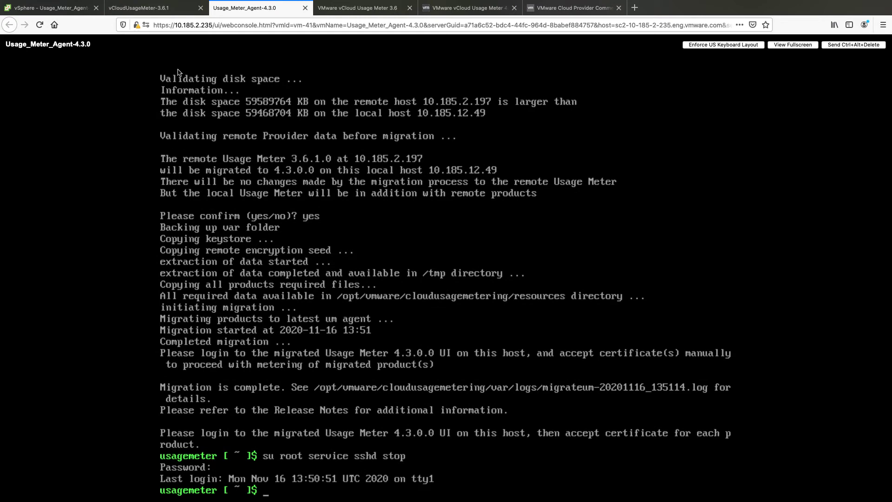
# Step: Log in as root on the 3.6.1 console and run 'service sshd stop'
pyautogui.click(167, 11)
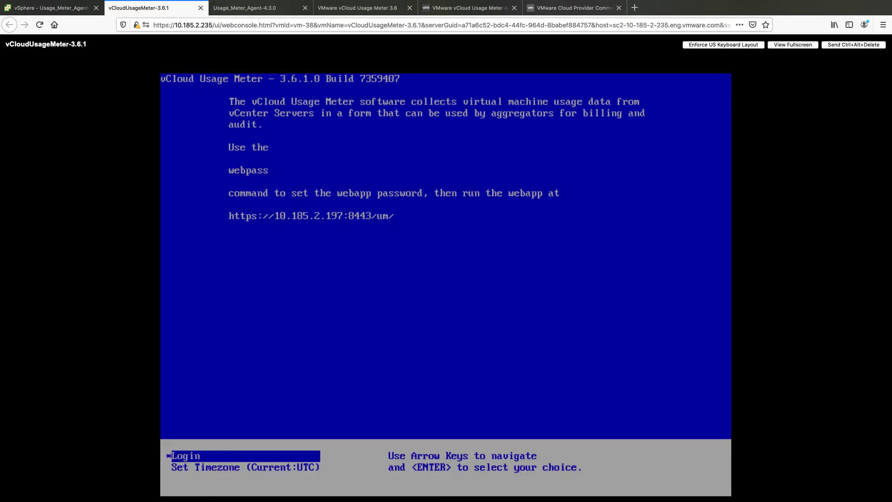
pyautogui.press('Return')
pyautogui.write('root')
pyautogui.press('Return')
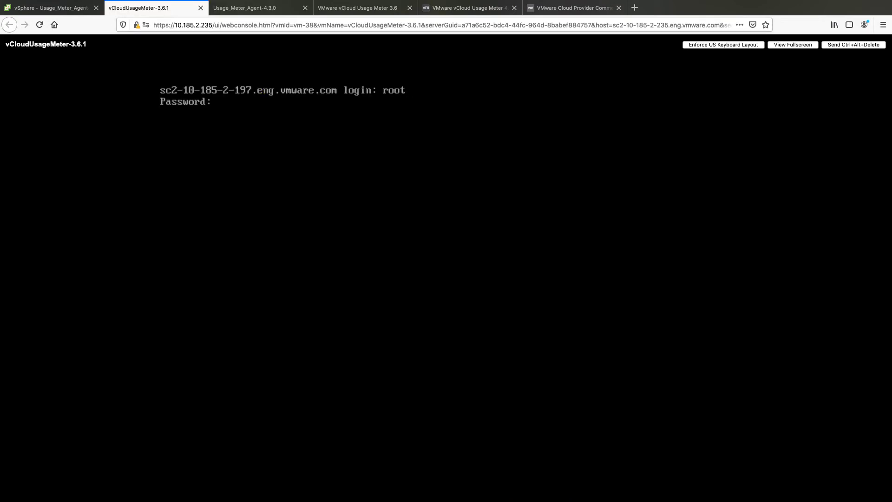
pyautogui.press('Return')
pyautogui.write('service ')
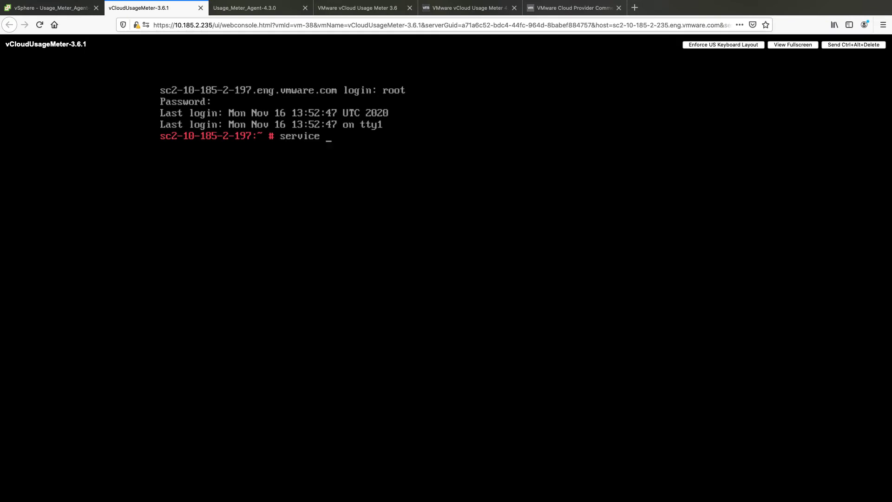
pyautogui.write('sshd stop')
pyautogui.press('Return')
# Step: Accept the vCenter 10.29.5.121 and NSX-v 10.29.5.131 certificates in Usage Meter 4.3
pyautogui.click(449, 9)
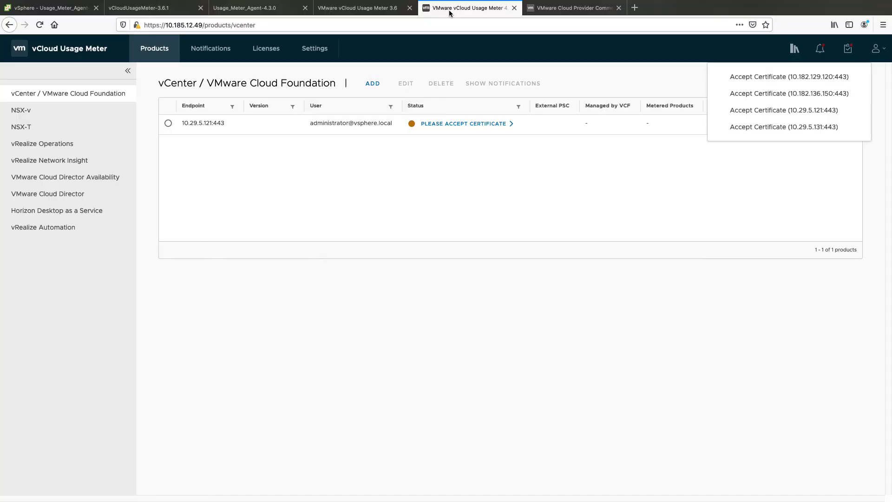
pyautogui.click(52, 100)
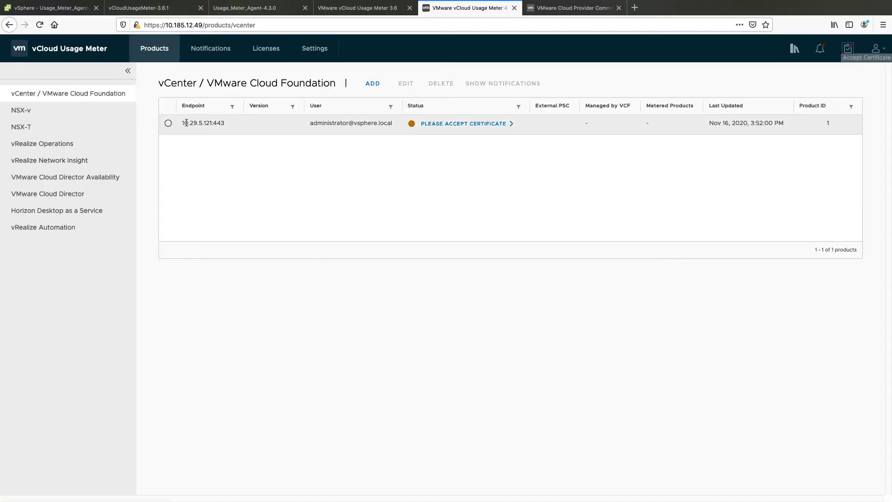
pyautogui.click(442, 123)
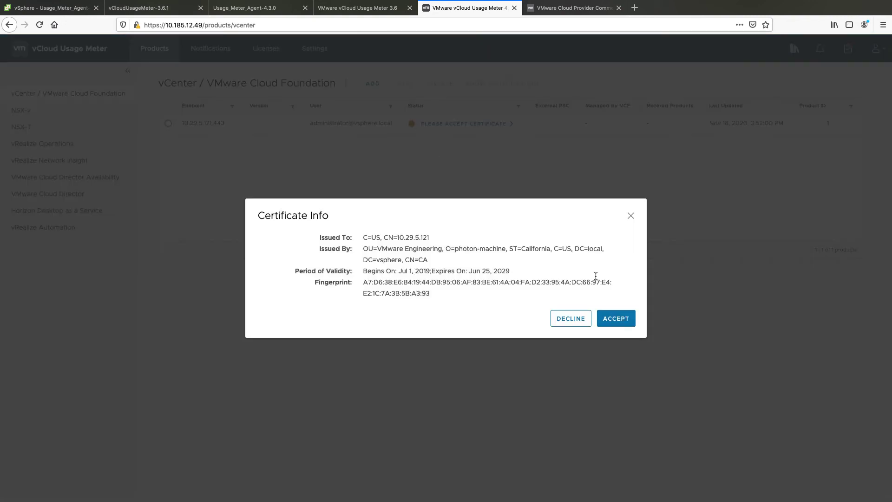
pyautogui.click(616, 319)
pyautogui.click(35, 111)
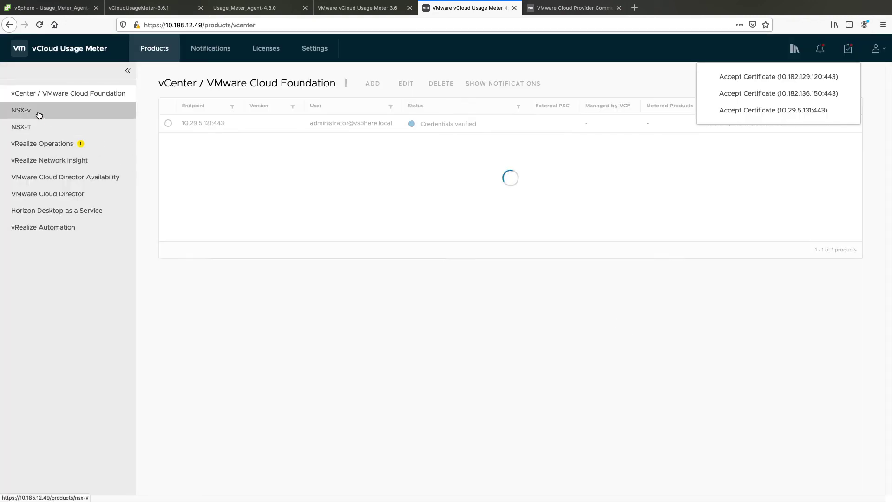
pyautogui.click(456, 126)
pyautogui.click(612, 315)
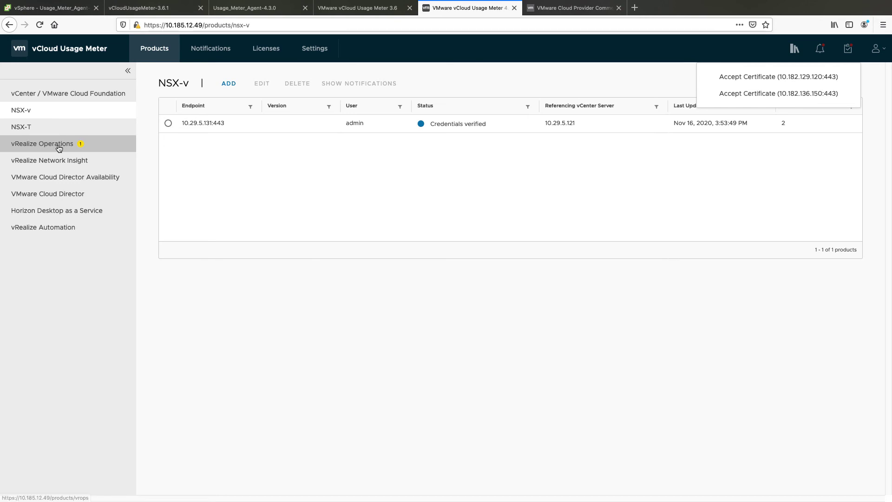
# Step: Save admin credentials for vRealize Operations endpoint 10.29.3.92 and accept its certificate
pyautogui.click(59, 148)
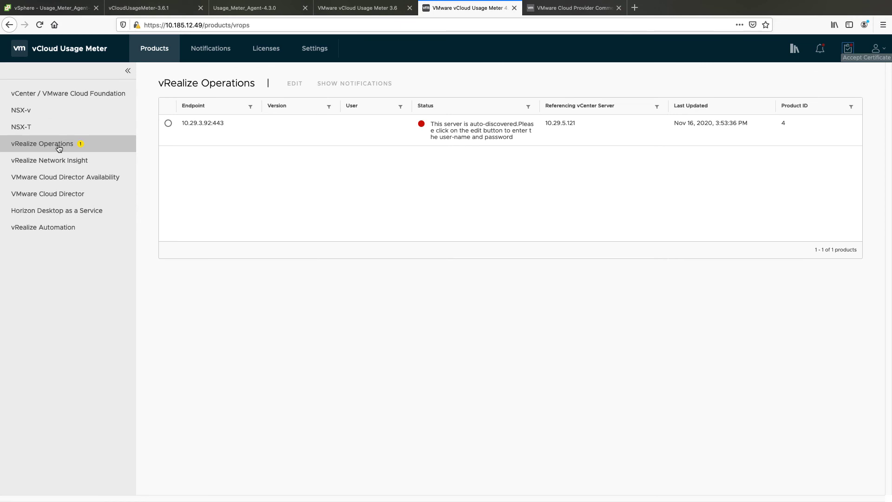
pyautogui.click(170, 127)
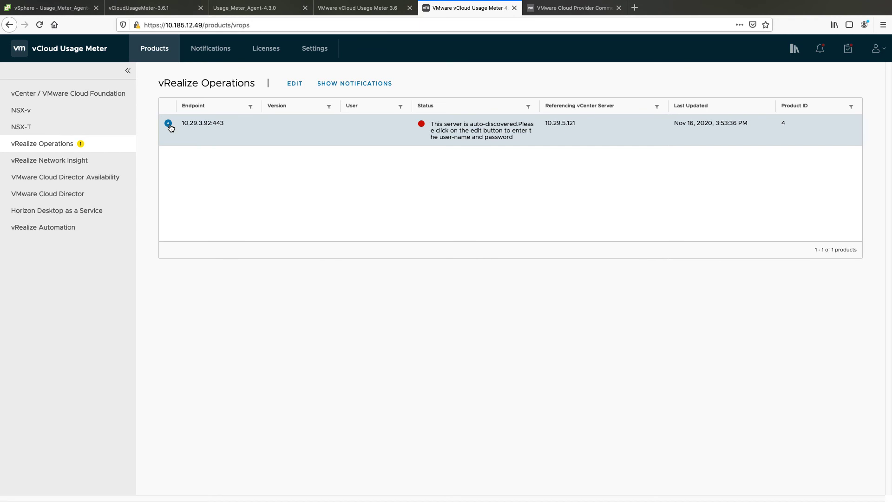
pyautogui.click(295, 84)
pyautogui.click(371, 261)
pyautogui.write('admin')
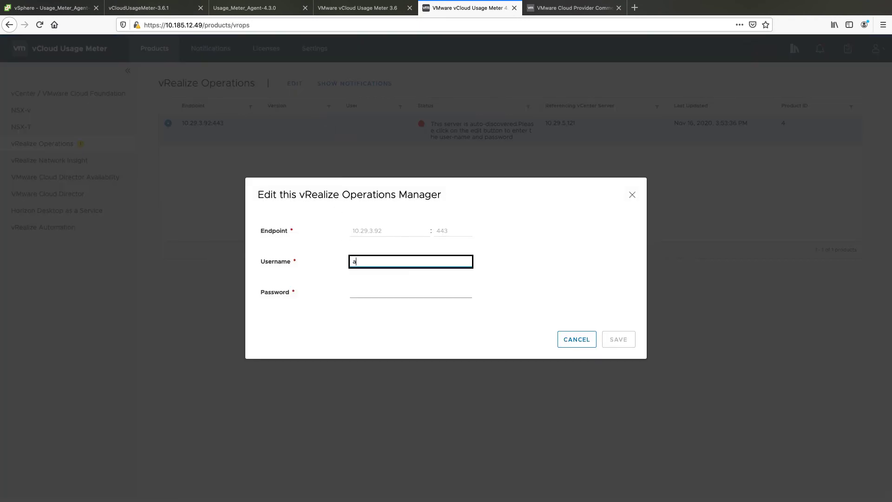
pyautogui.press('Tab')
pyautogui.write('••')
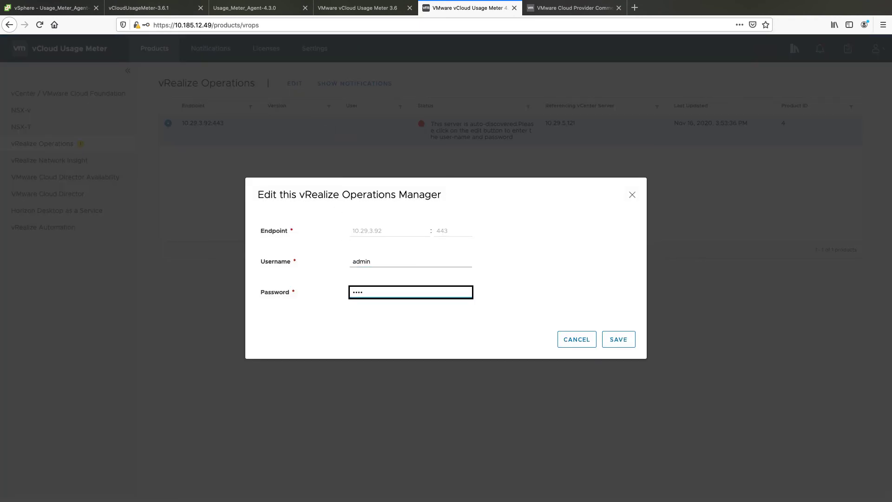
pyautogui.click(616, 341)
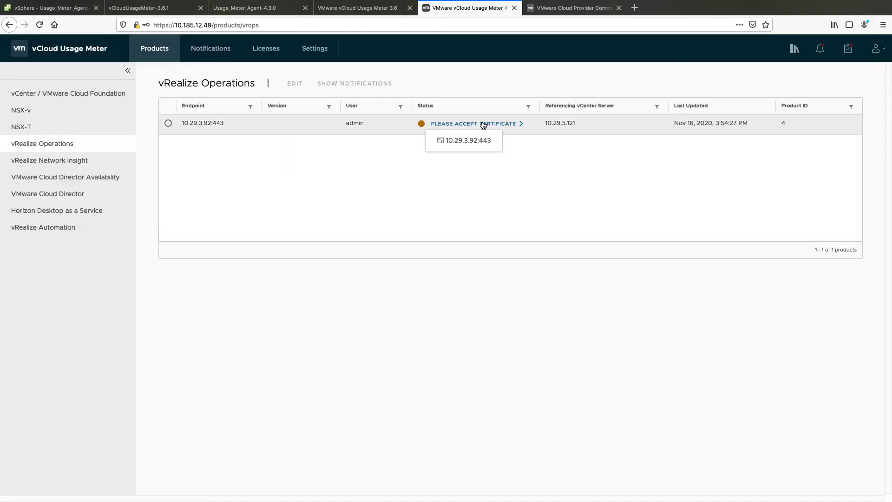
pyautogui.click(483, 123)
pyautogui.click(612, 322)
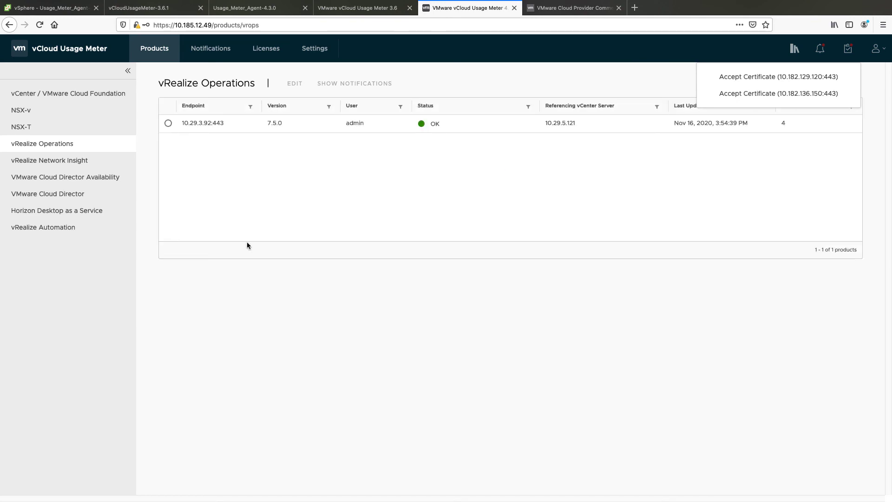
# Step: Accept the certificates for the vRealize Automation endpoint 10.182.136.150
pyautogui.click(92, 231)
pyautogui.click(527, 123)
pyautogui.click(495, 149)
pyautogui.click(616, 313)
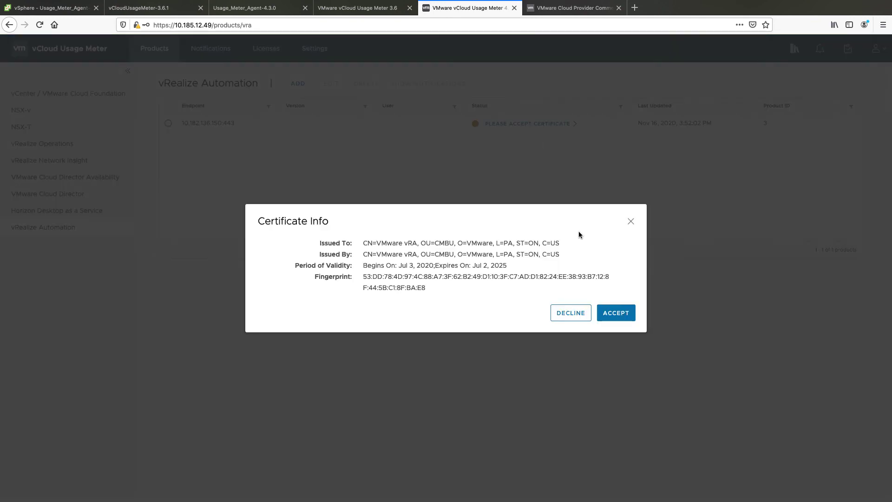
pyautogui.click(612, 316)
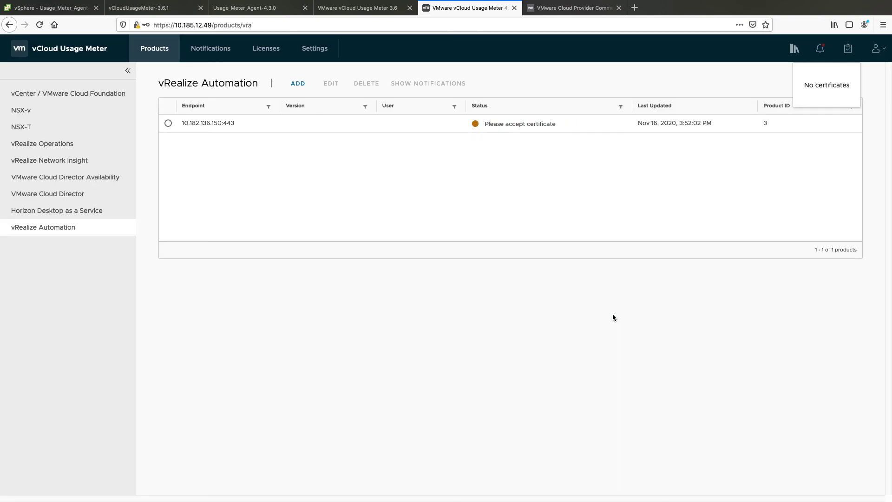
# Step: Save the endpoint with Cafe appliance user 'administrator', its password, and the IaaS Server password
pyautogui.click(168, 124)
pyautogui.click(332, 86)
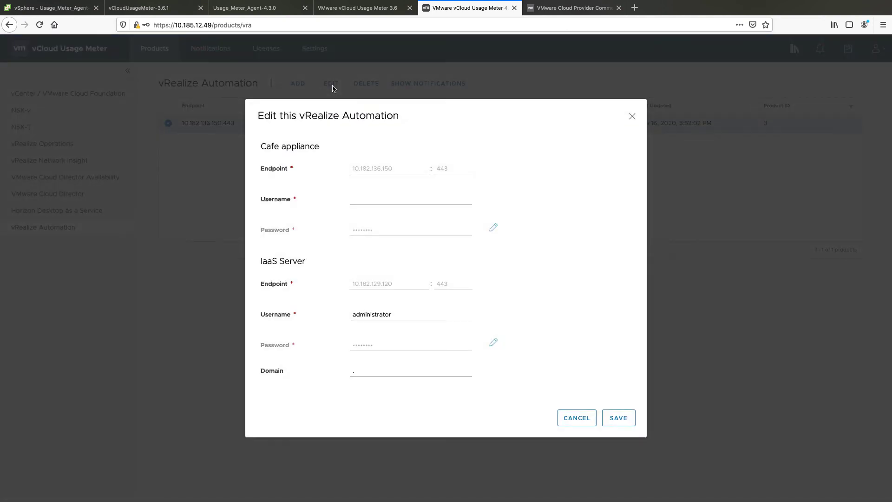
pyautogui.click(358, 201)
pyautogui.write('administrator')
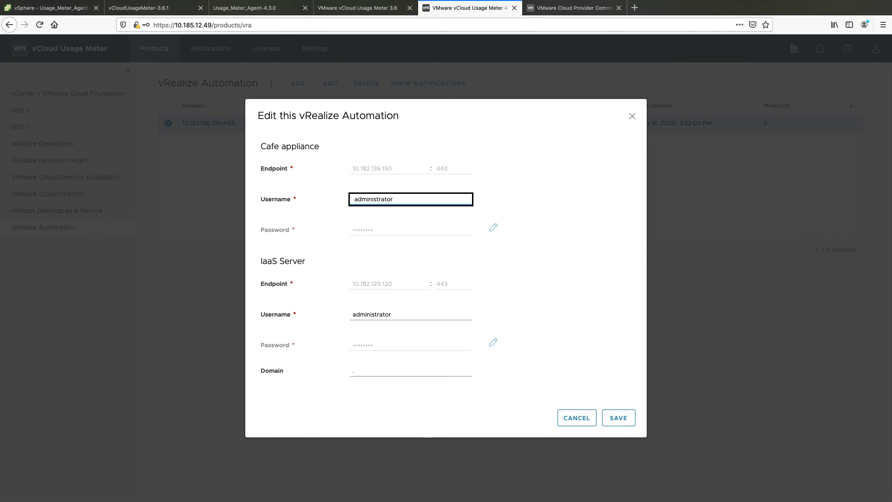
pyautogui.click(493, 227)
pyautogui.write('********')
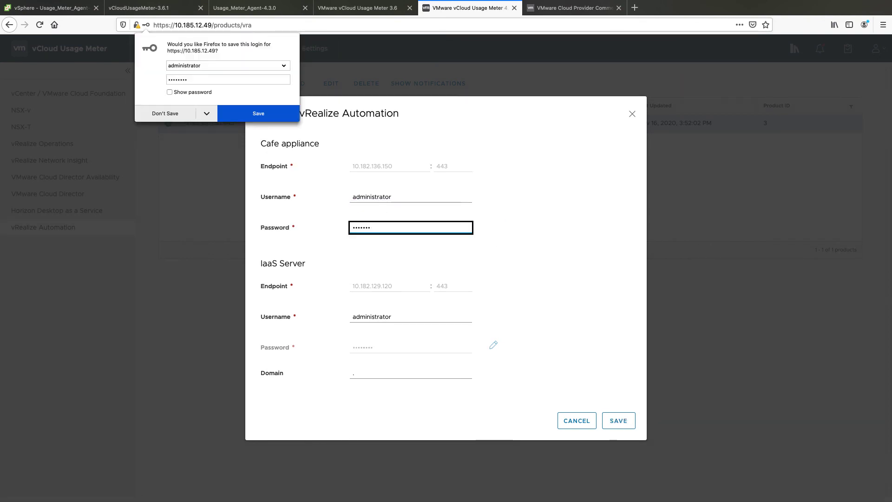
pyautogui.click(473, 343)
pyautogui.click(493, 344)
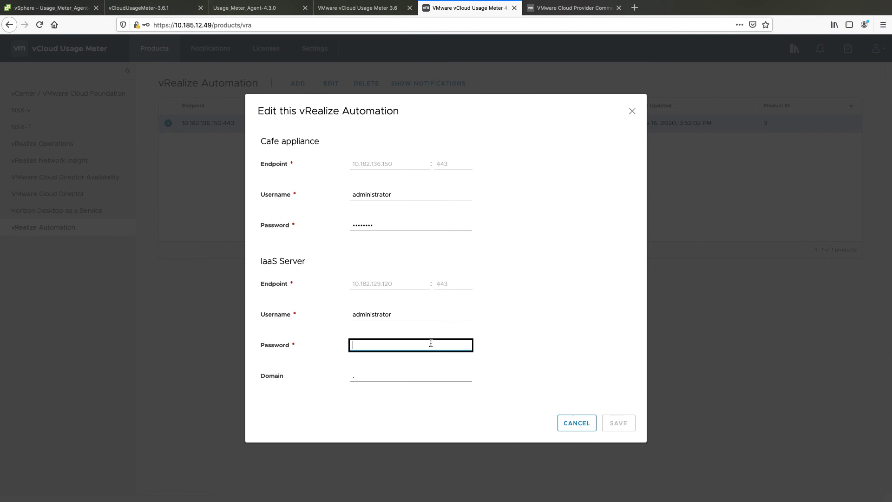
pyautogui.write('*******')
pyautogui.click(614, 423)
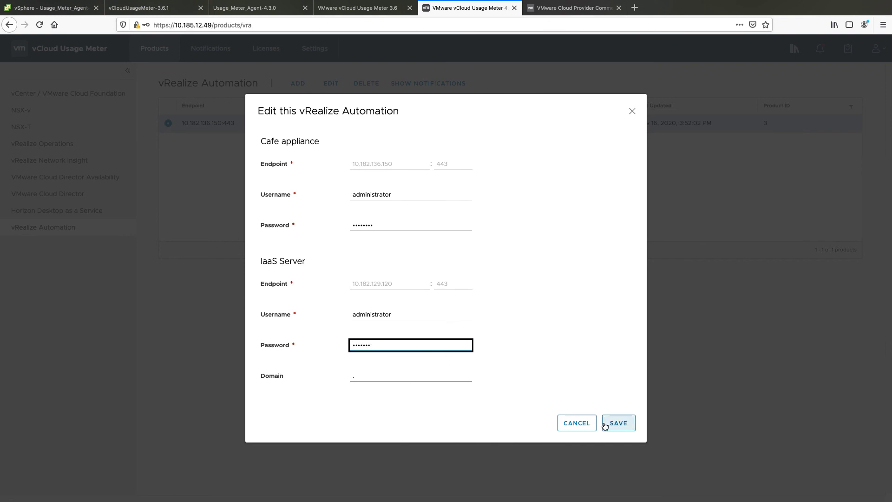